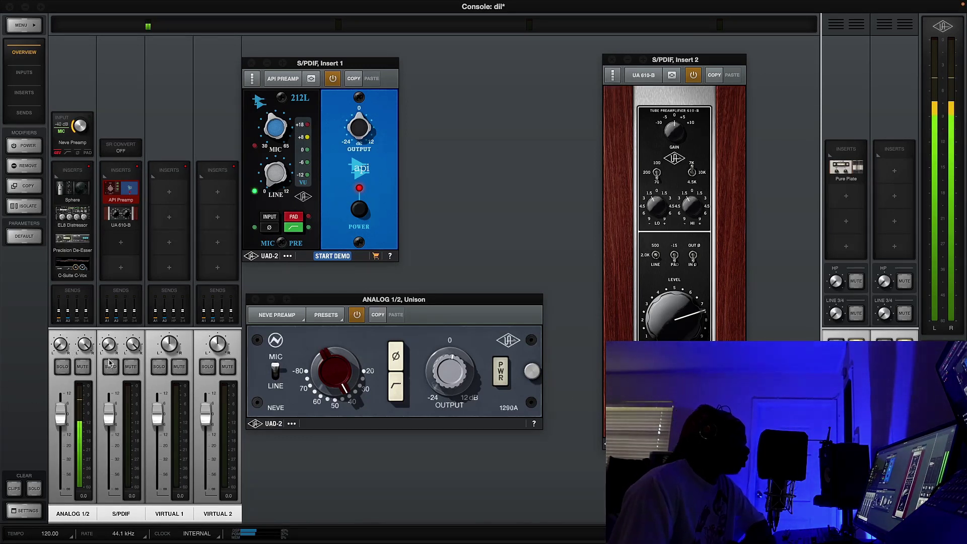
Mute the ANALOG 1/2 channel and inspect the C-Suite C-Vox settings on its fourth insert
{"action": "left_click", "coordinate": [84, 366]}
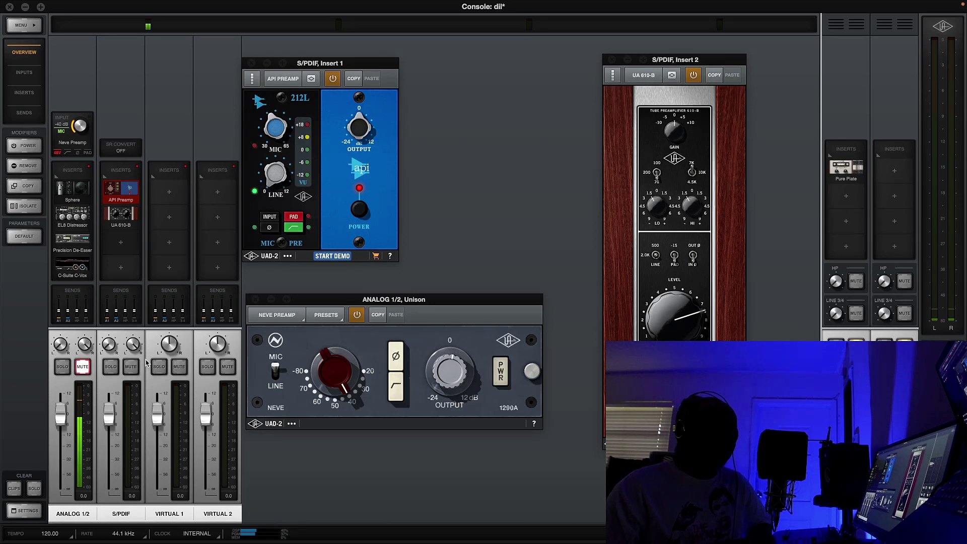
{"action": "left_click", "coordinate": [81, 264]}
{"action": "left_click_drag", "start_coordinate": [763, 72], "coordinate": [586, 57]}
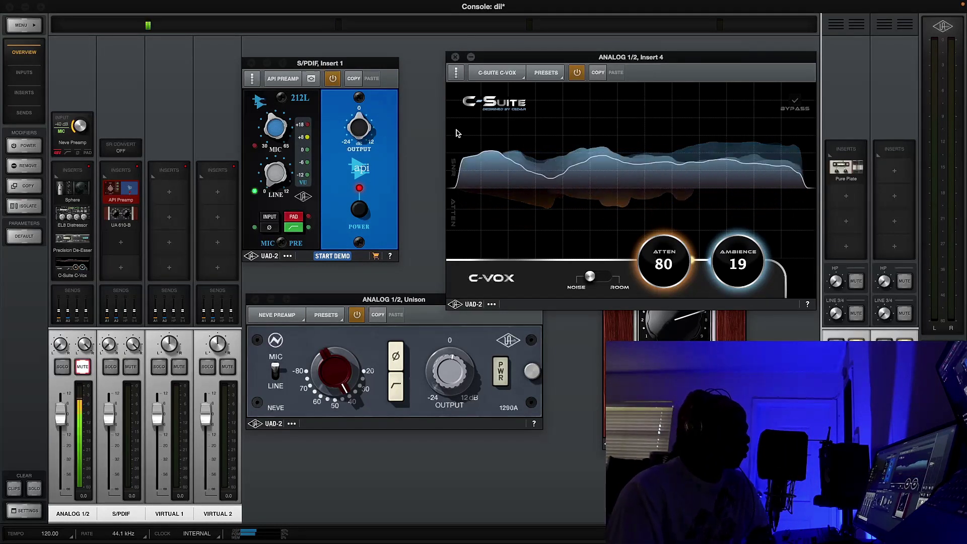
{"action": "left_click", "coordinate": [455, 57]}
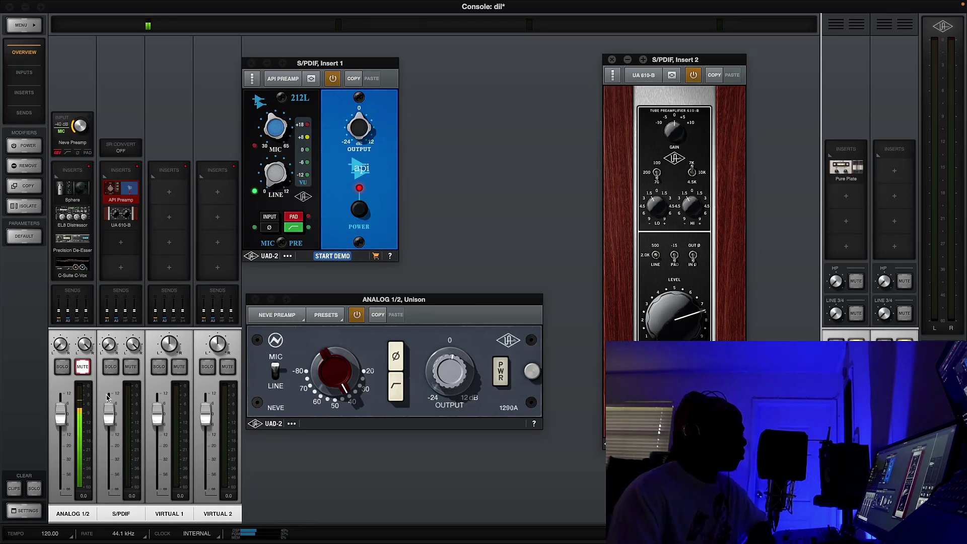
Review the Sphere and EL8 Distressor settings on ANALOG 1/2's first two inserts, leaving only the Distressor open
{"action": "left_click", "coordinate": [69, 186]}
{"action": "left_click", "coordinate": [69, 187]}
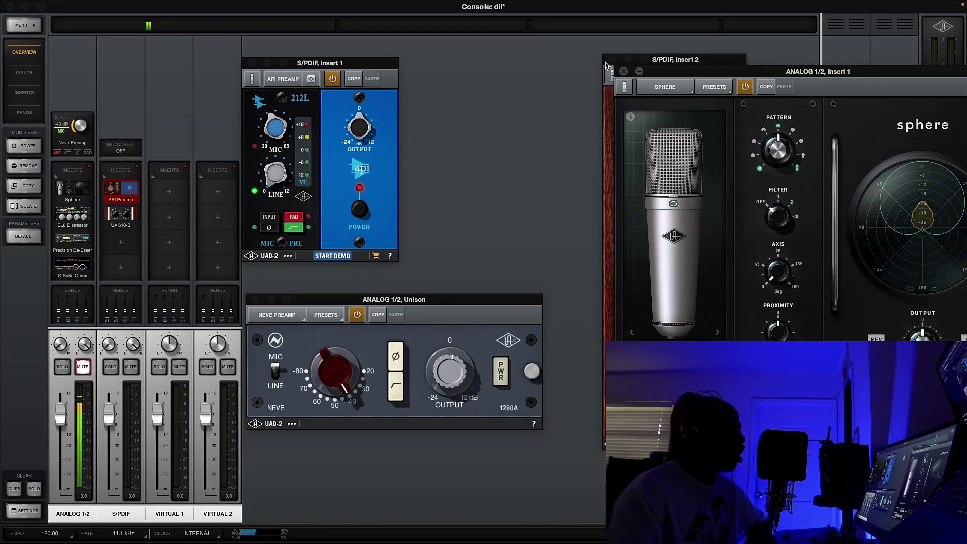
{"action": "left_click_drag", "start_coordinate": [688, 78], "coordinate": [418, 65]}
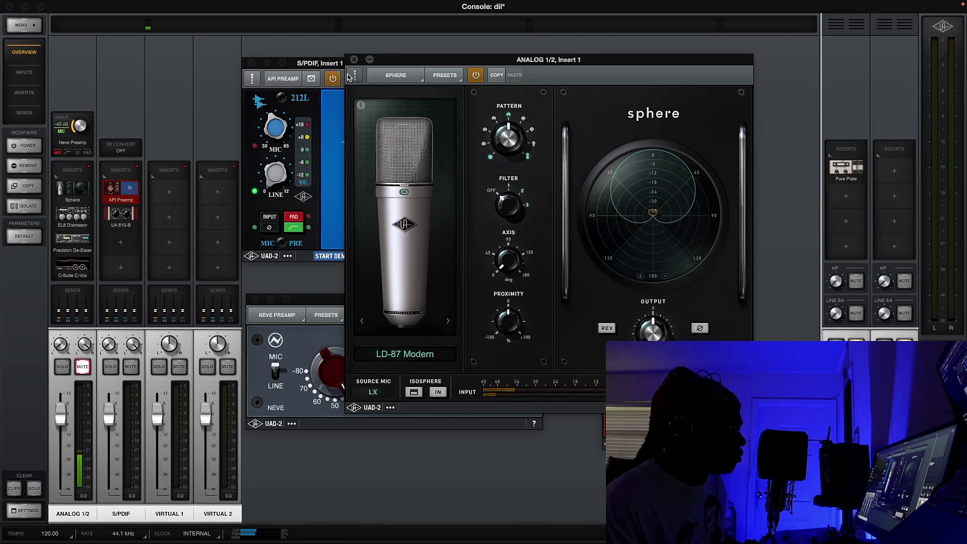
{"action": "left_click", "coordinate": [354, 59]}
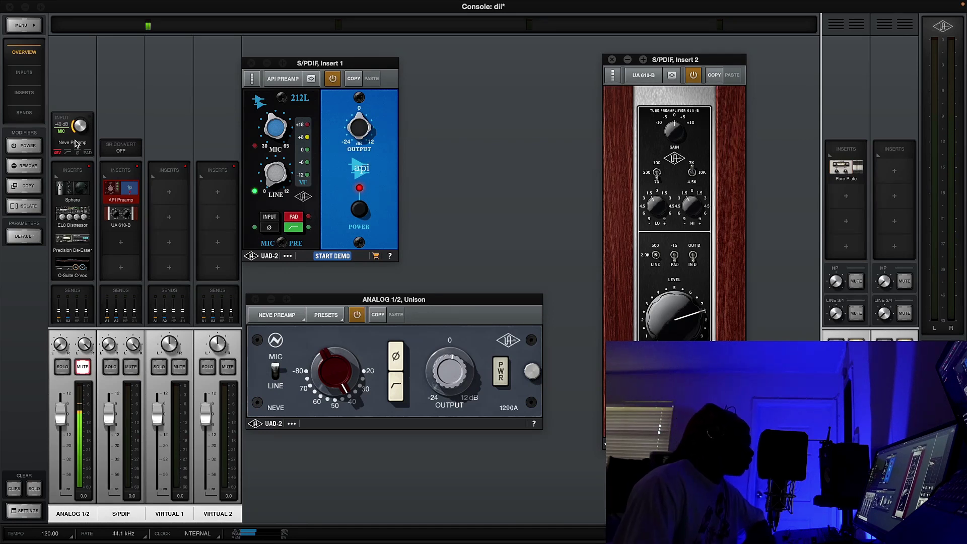
{"action": "left_click", "coordinate": [74, 211]}
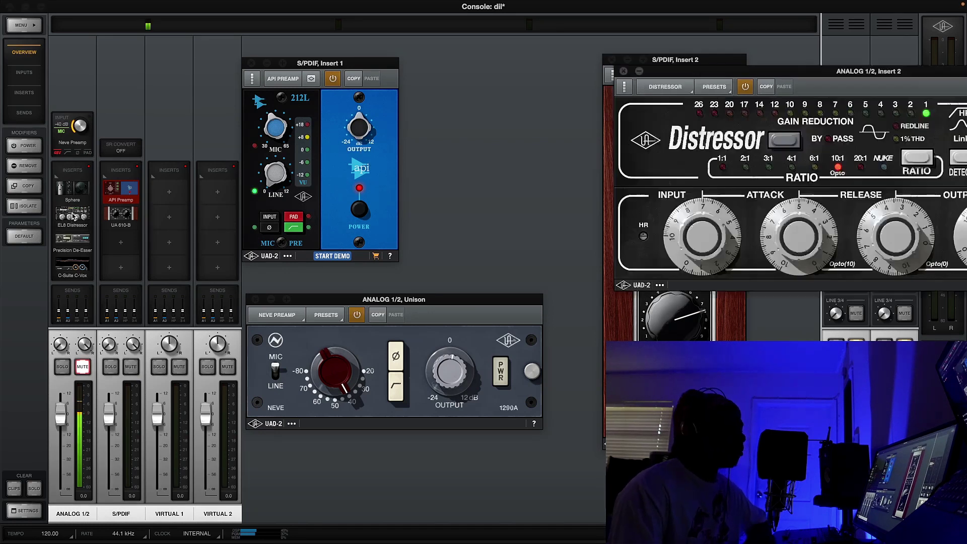
{"action": "left_click_drag", "start_coordinate": [813, 73], "coordinate": [638, 67]}
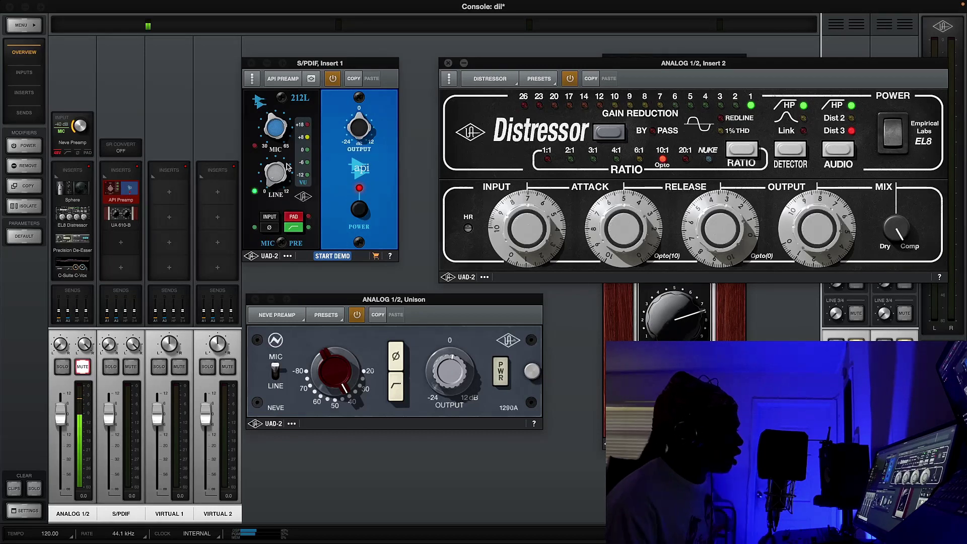
Insert the Teletronix LA-2A Legacy from Compressors & Limiters on S/PDIF's third insert
{"action": "left_click", "coordinate": [112, 243]}
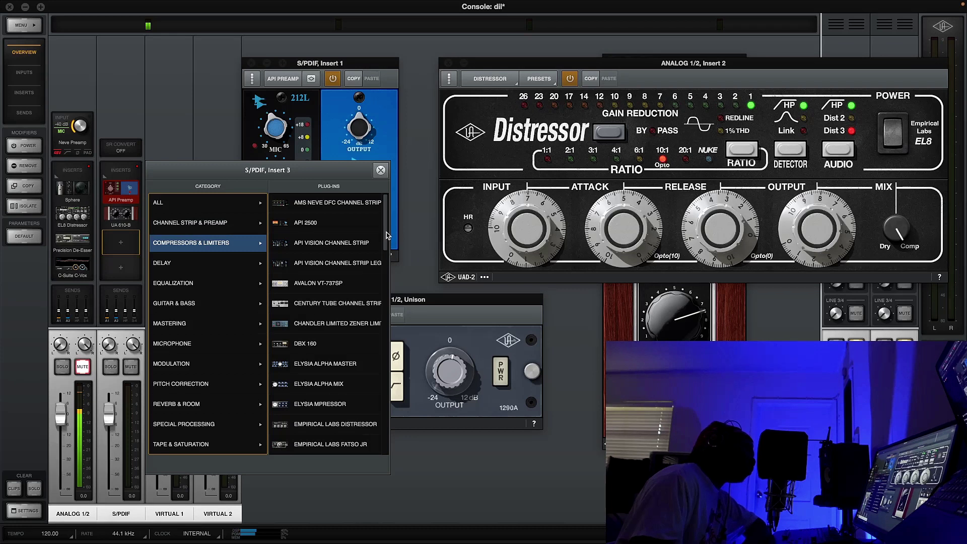
{"action": "scroll", "coordinate": [380, 302], "scroll_direction": "down", "scroll_amount": 8}
{"action": "scroll", "coordinate": [380, 301], "scroll_direction": "down", "scroll_amount": 10}
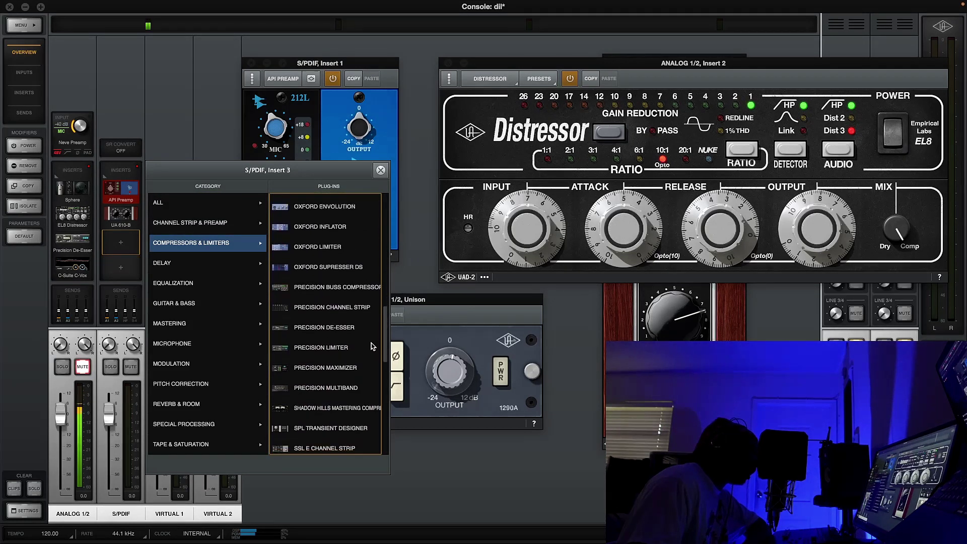
{"action": "scroll", "coordinate": [371, 376], "scroll_direction": "down", "scroll_amount": 4}
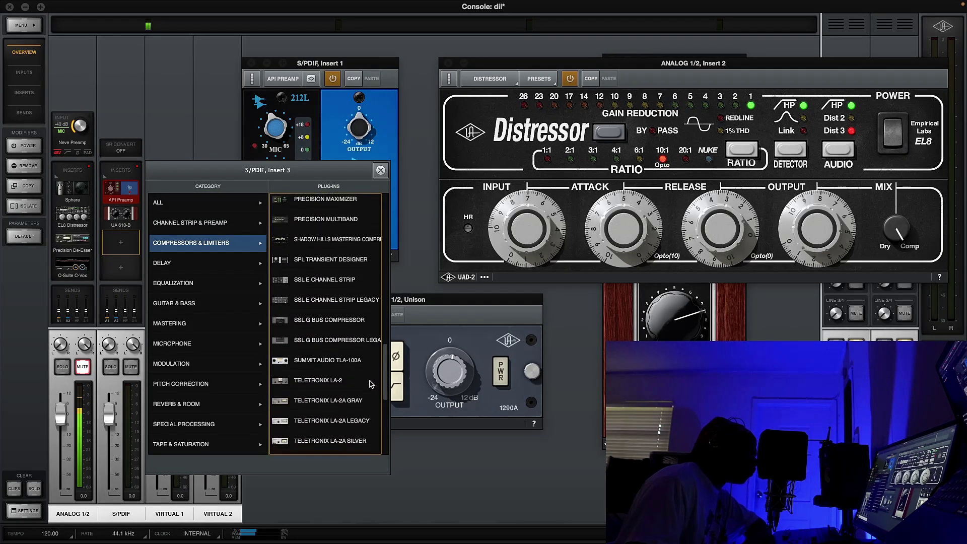
{"action": "left_click", "coordinate": [370, 389]}
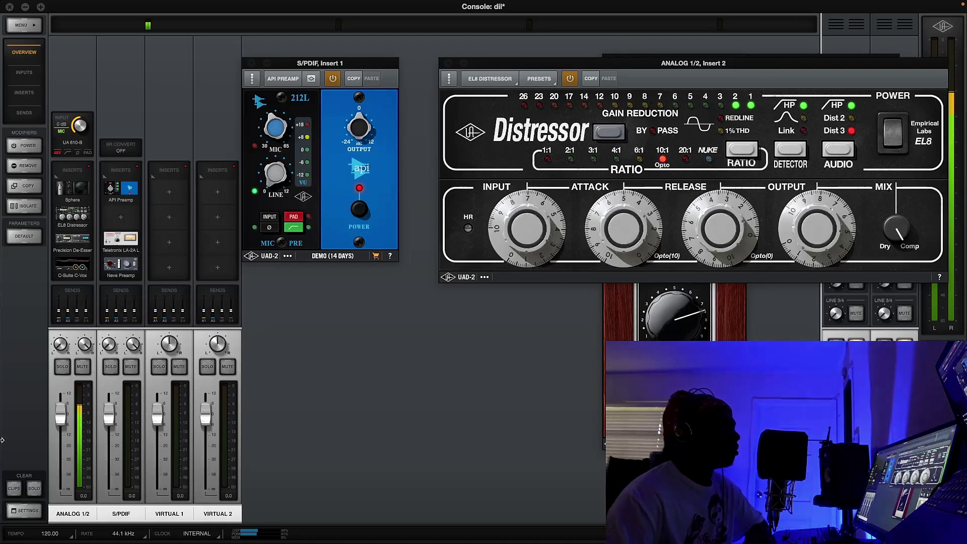
Close the Distressor window and display ANALOG 1/2's UA 610-B Unison preamp clear of the other plug-in windows
{"action": "left_click_drag", "start_coordinate": [518, 216], "coordinate": [517, 224]}
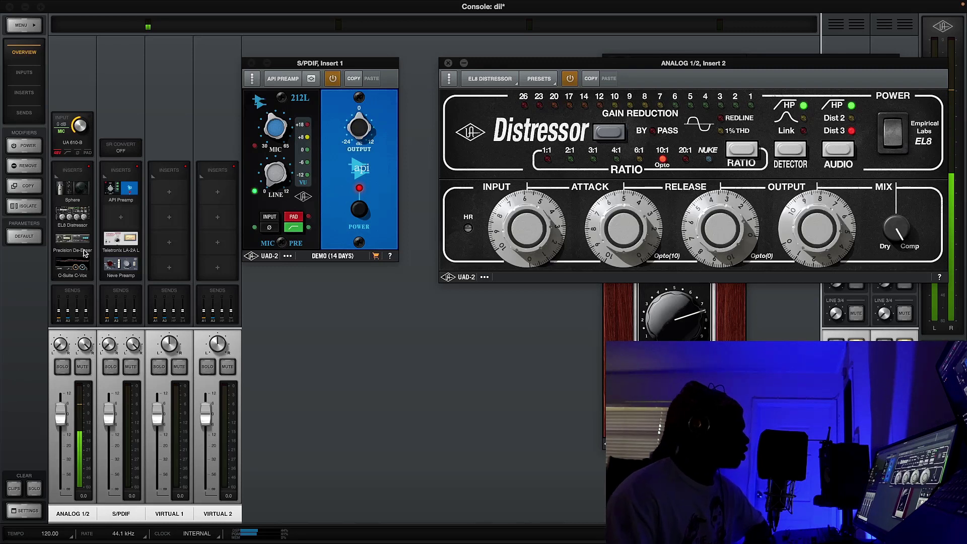
{"action": "left_click", "coordinate": [76, 143]}
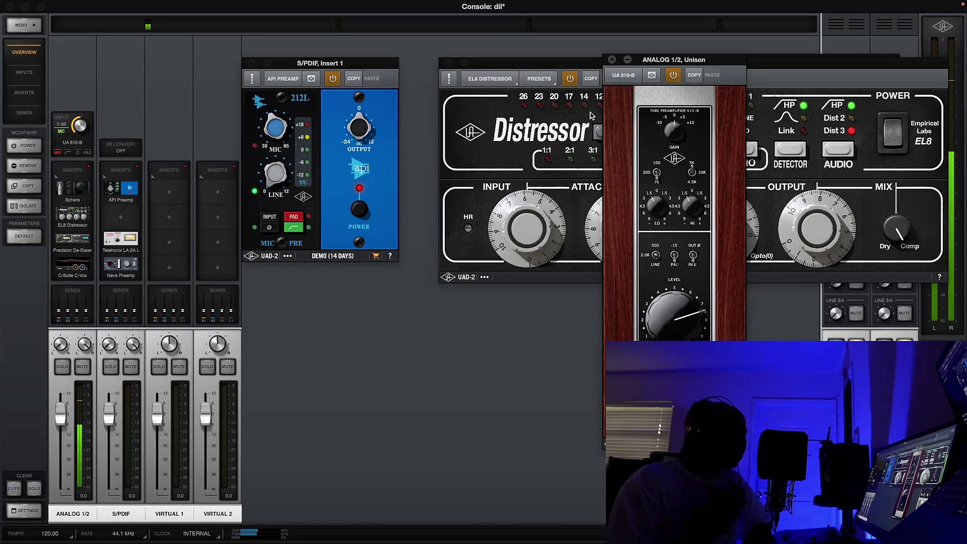
{"action": "left_click_drag", "start_coordinate": [672, 60], "coordinate": [486, 98]}
{"action": "left_click", "coordinate": [448, 63]}
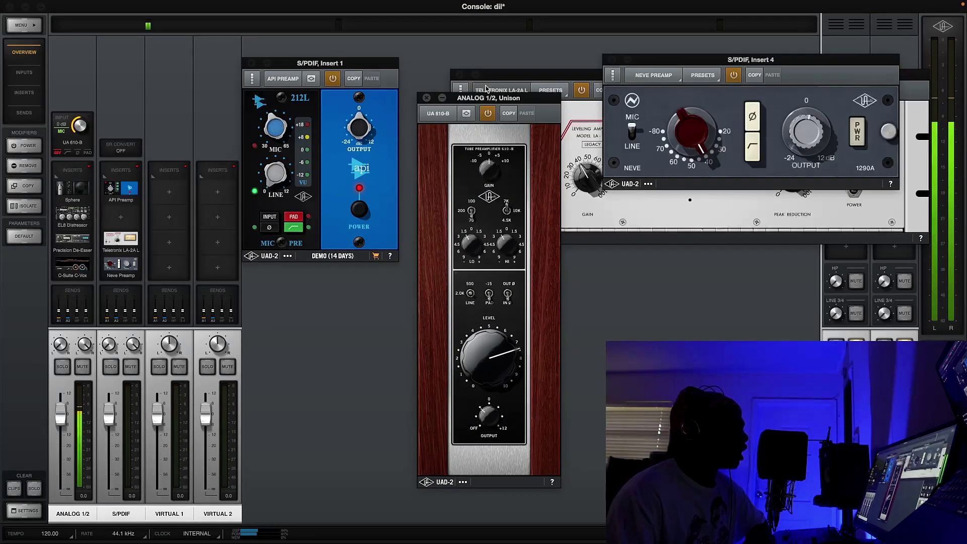
{"action": "left_click_drag", "start_coordinate": [523, 99], "coordinate": [531, 69]}
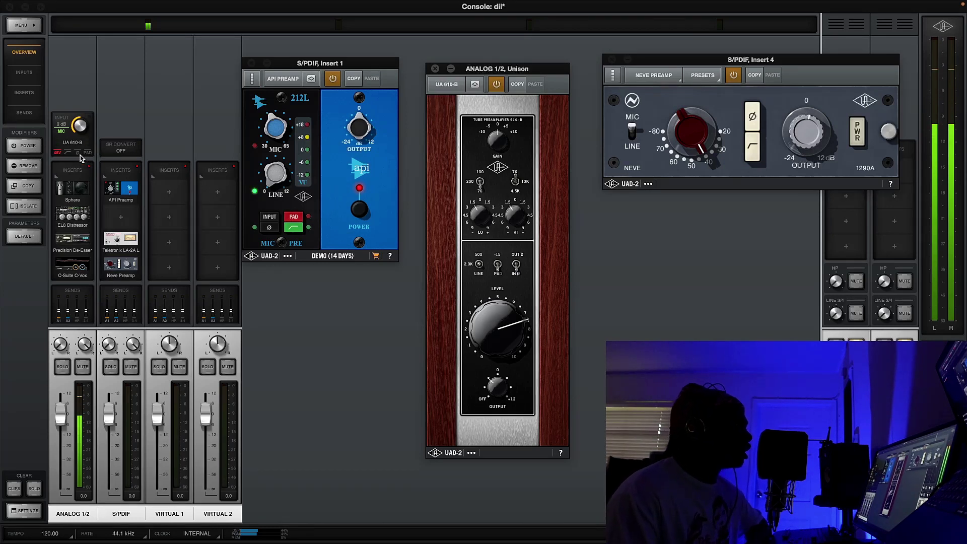
Park the UA 610-B on S/PDIF's second insert and load the API Preamp into ANALOG 1/2's Unison slot
{"action": "mouse_move", "coordinate": [74, 143]}
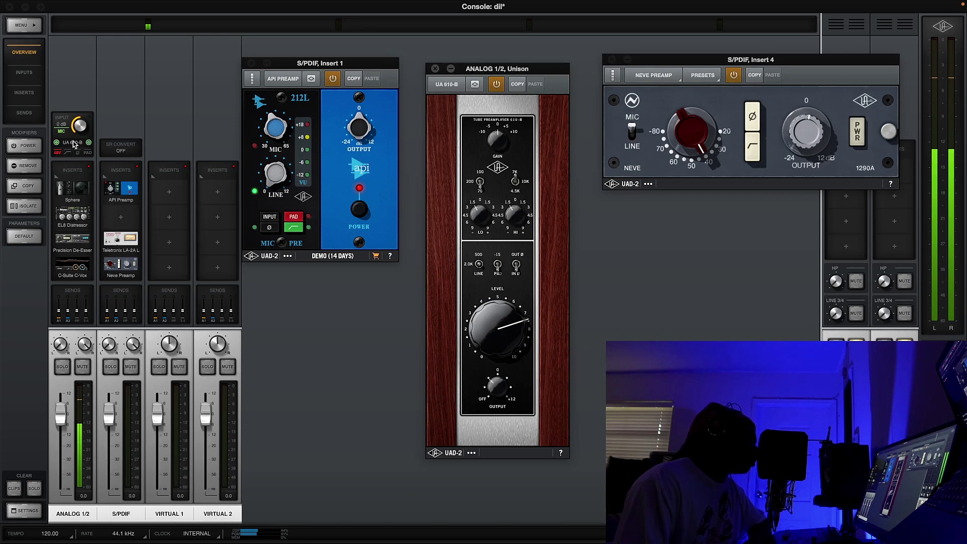
{"action": "left_click_drag", "start_coordinate": [74, 144], "coordinate": [121, 215]}
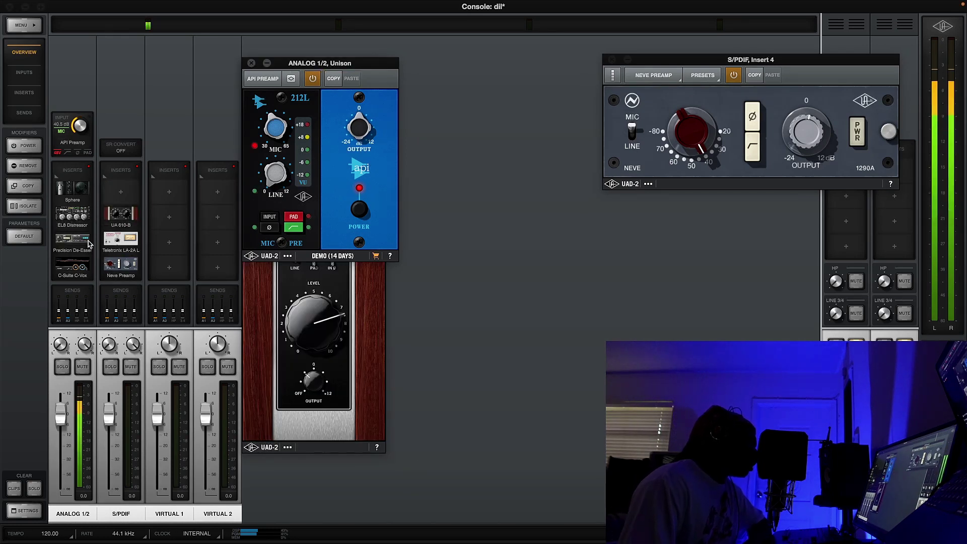
Check the Distressor on ANALOG 1/2 and slightly raise the mic gain of the API Unison preamp
{"action": "left_click", "coordinate": [74, 215]}
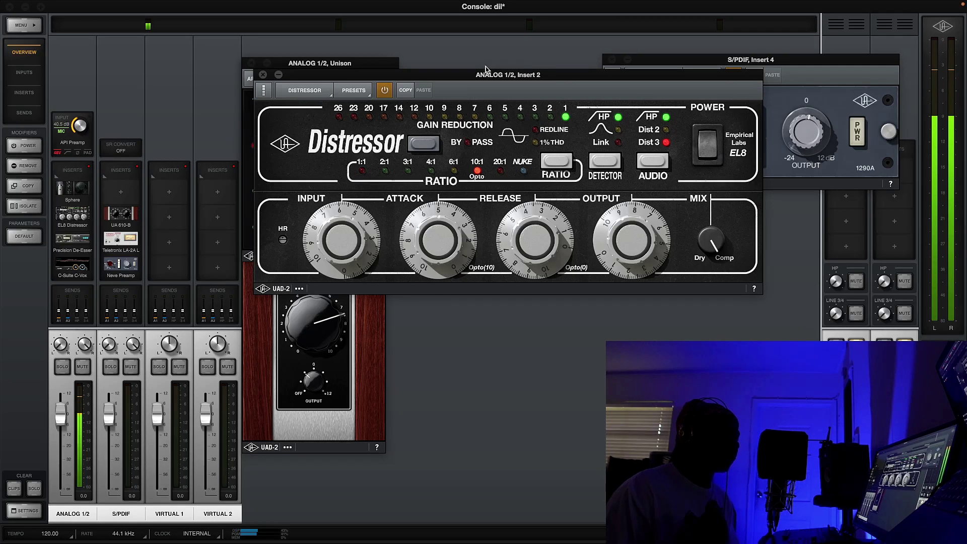
{"action": "left_click", "coordinate": [263, 77]}
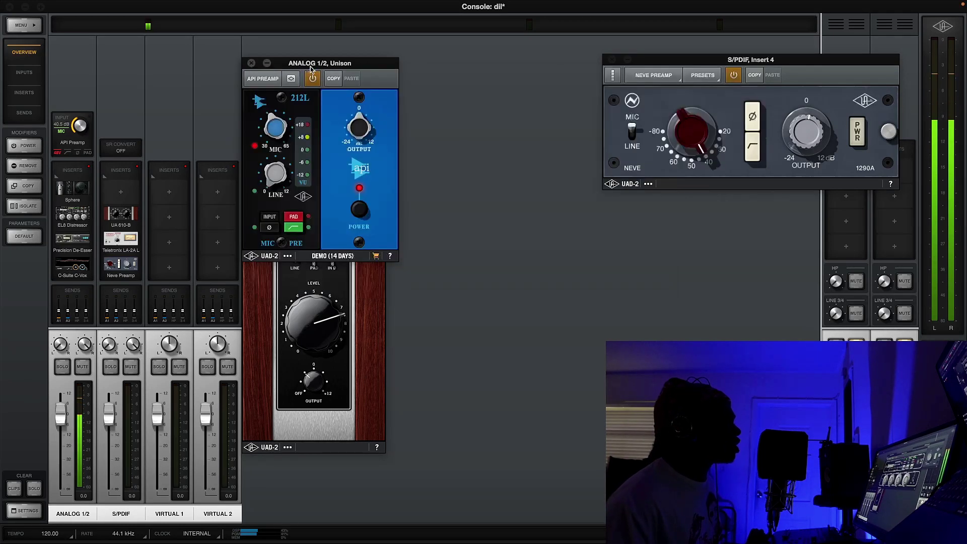
{"action": "left_click_drag", "start_coordinate": [317, 66], "coordinate": [577, 125]}
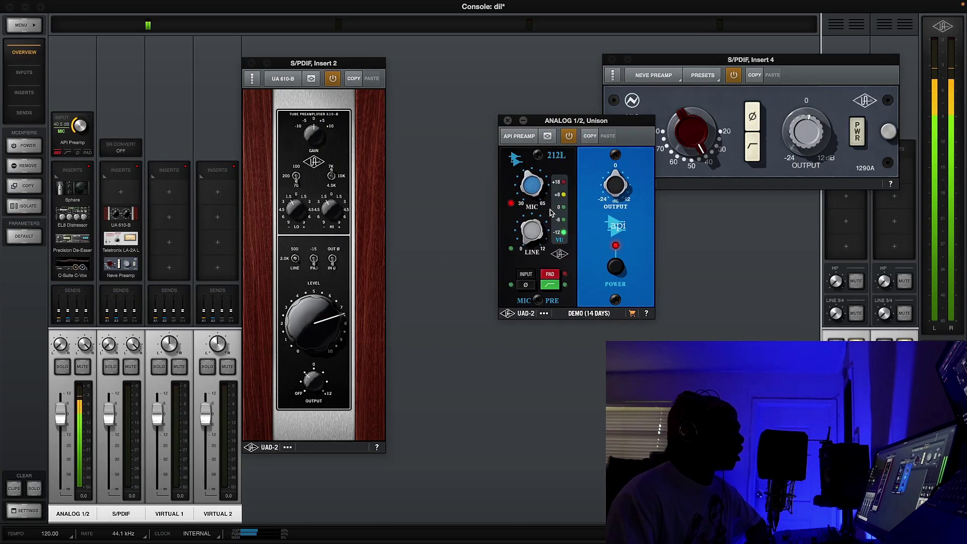
{"action": "mouse_move", "coordinate": [533, 185]}
{"action": "left_mouse_down"}
{"action": "mouse_move", "coordinate": [534, 174]}
{"action": "mouse_move", "coordinate": [533, 187]}
{"action": "left_mouse_up"}
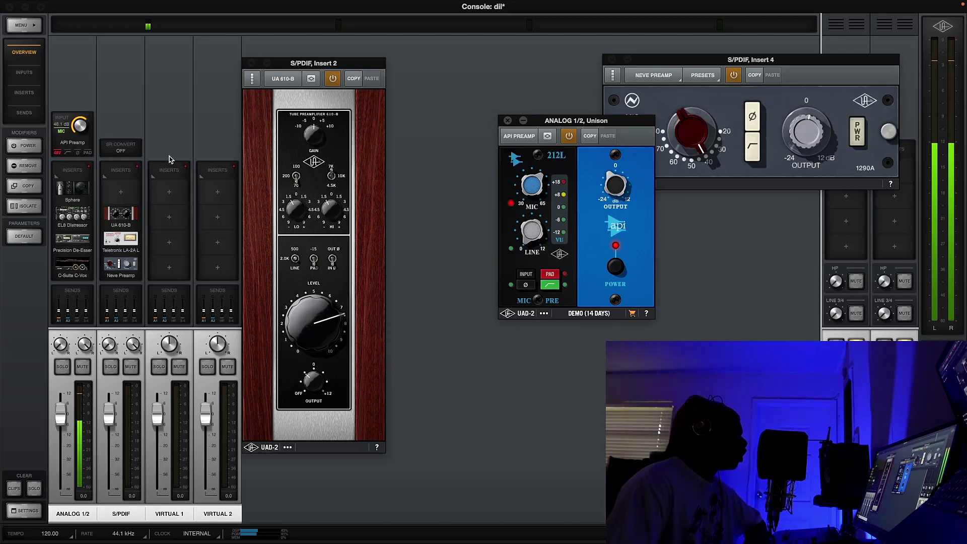
Return the API Preamp to S/PDIF's first insert, reload the UA 610-B in the Unison slot, and toggle the Neve Preamp's mic/line switch
{"action": "left_click_drag", "start_coordinate": [72, 146], "coordinate": [121, 191]}
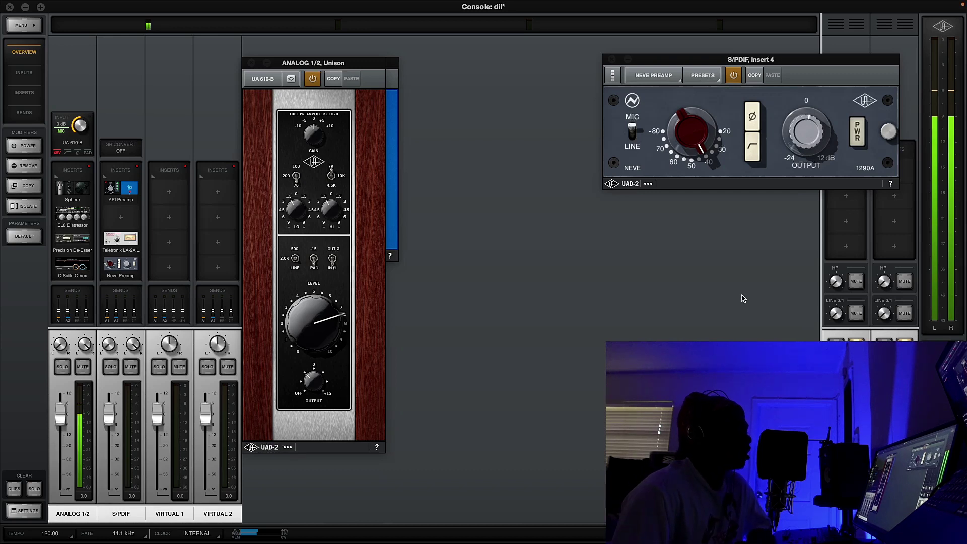
{"action": "left_click", "coordinate": [631, 132]}
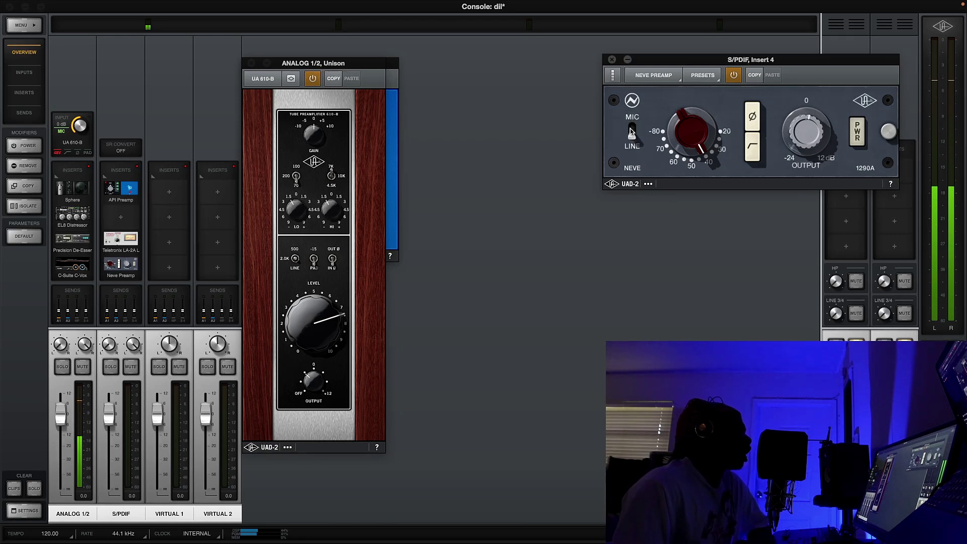
{"action": "left_click", "coordinate": [633, 132]}
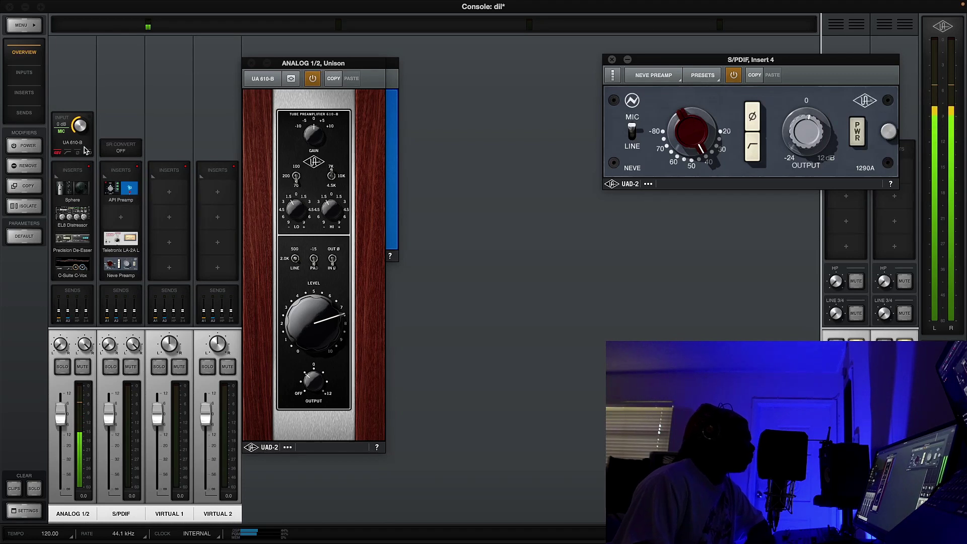
Load the Neve Preamp into ANALOG 1/2's Unison slot and return the UA 610-B to S/PDIF's second insert
{"action": "left_click_drag", "start_coordinate": [73, 142], "coordinate": [74, 141]}
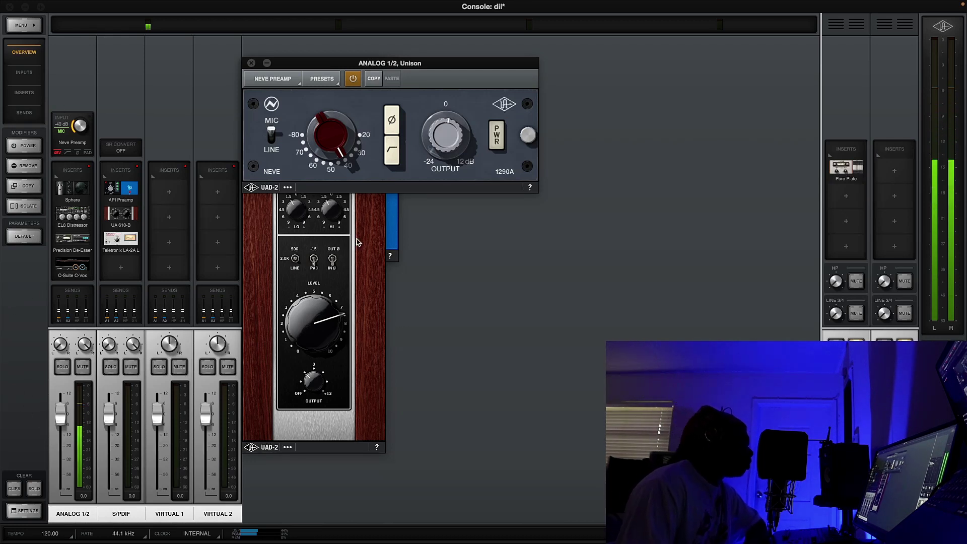
{"action": "left_click_drag", "start_coordinate": [448, 69], "coordinate": [661, 173]}
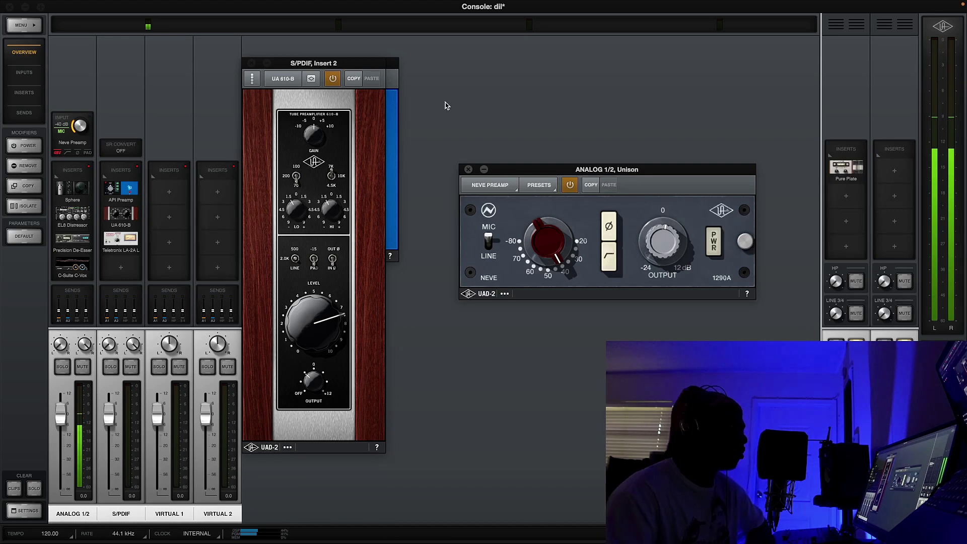
Arrange the API Preamp and UA 610-B windows side by side with the Neve Preamp window below them
{"action": "left_click", "coordinate": [469, 169]}
{"action": "left_click_drag", "start_coordinate": [370, 69], "coordinate": [666, 66]}
{"action": "left_click_drag", "start_coordinate": [406, 67], "coordinate": [518, 66]}
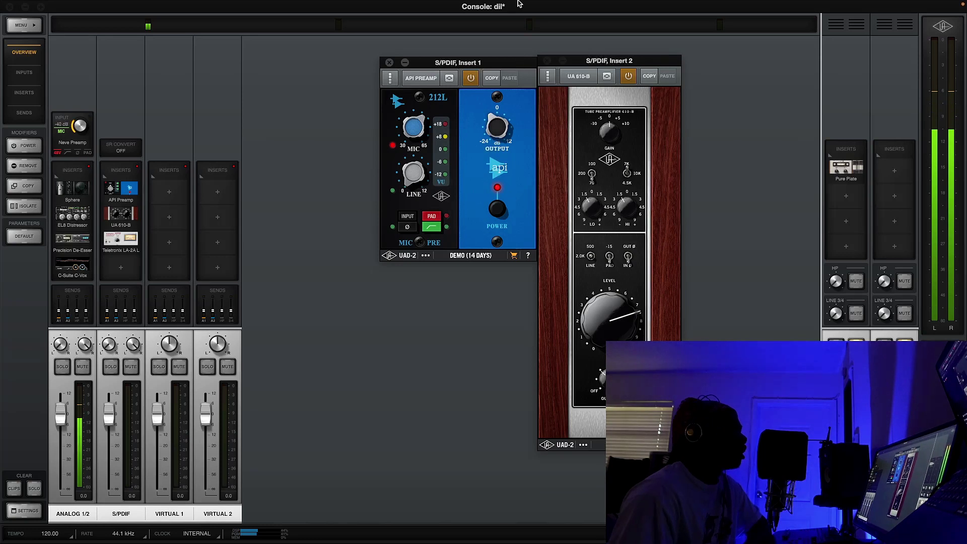
{"action": "left_click", "coordinate": [75, 142]}
{"action": "left_click_drag", "start_coordinate": [522, 76], "coordinate": [464, 281]}
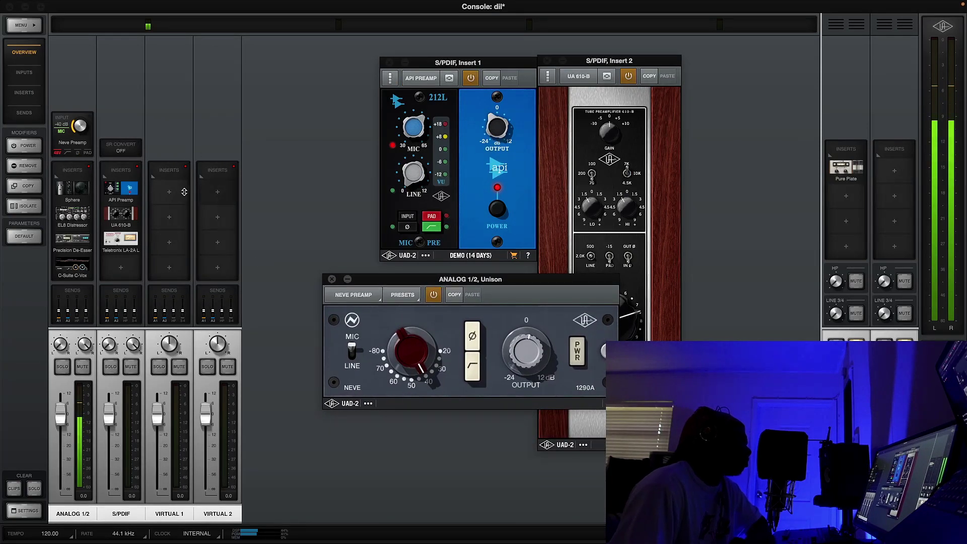
Insert the Neve 88RS from Compressors & Limiters on VIRTUAL 1's first insert
{"action": "left_click", "coordinate": [184, 192]}
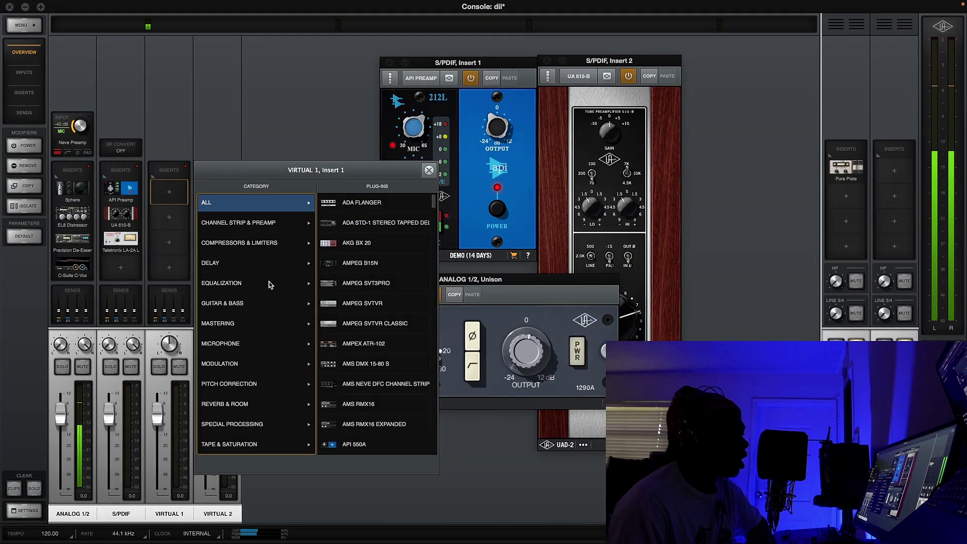
{"action": "left_click", "coordinate": [262, 243]}
{"action": "scroll", "coordinate": [376, 302], "scroll_direction": "down", "scroll_amount": 5}
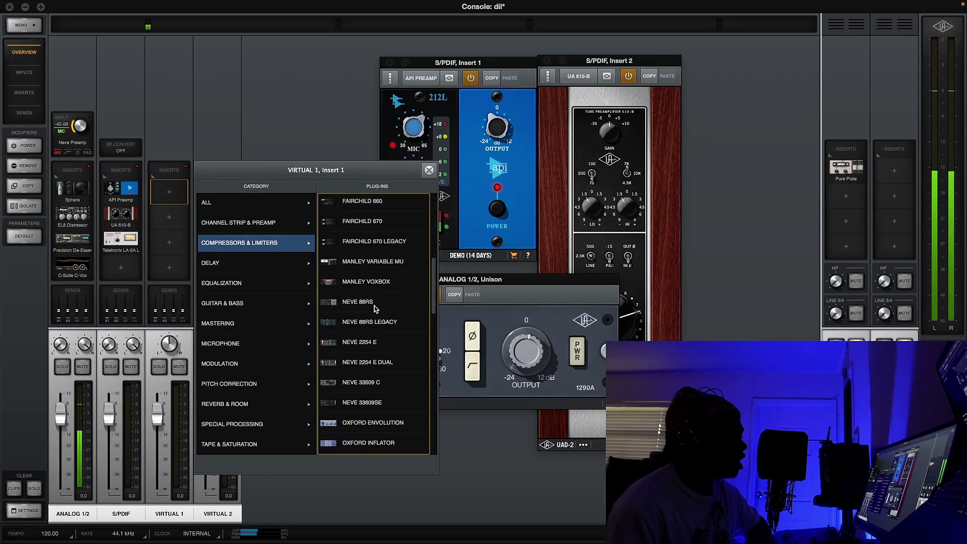
{"action": "left_click", "coordinate": [358, 302]}
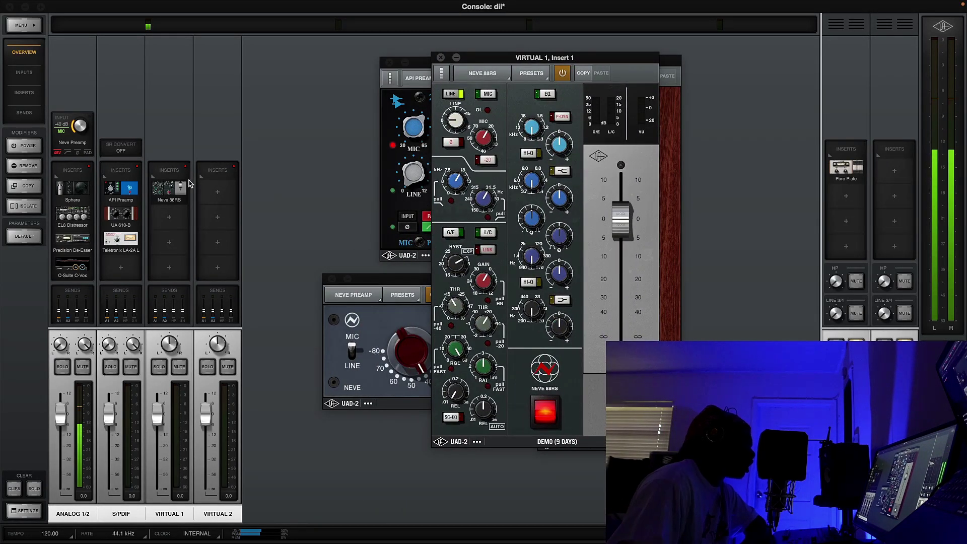
Park the Neve Preamp on S/PDIF's fourth insert, move the Neve 88RS into ANALOG 1/2's Unison slot, and set its mic gain to 28 dB
{"action": "left_click_drag", "start_coordinate": [73, 143], "coordinate": [121, 264]}
{"action": "left_click_drag", "start_coordinate": [153, 197], "coordinate": [76, 136]}
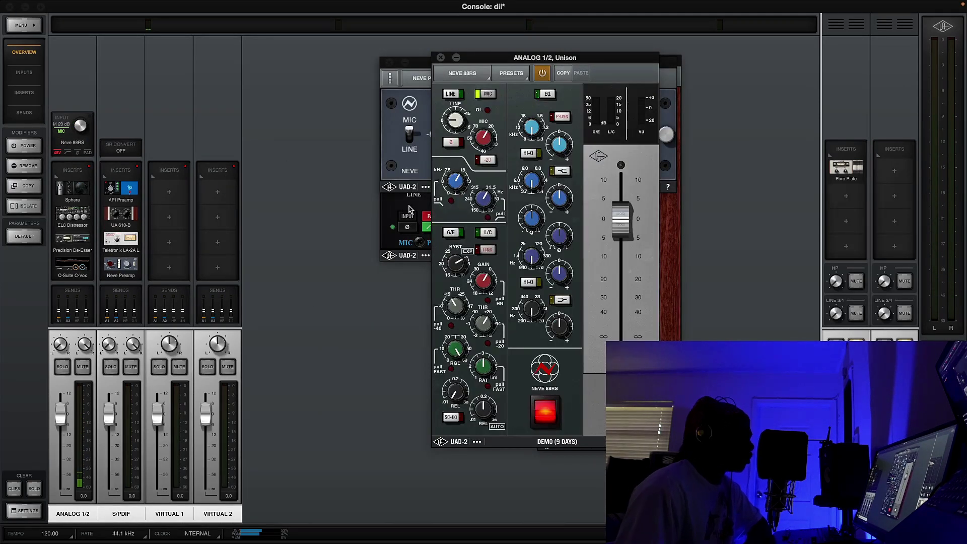
{"action": "left_click_drag", "start_coordinate": [486, 140], "coordinate": [486, 136]}
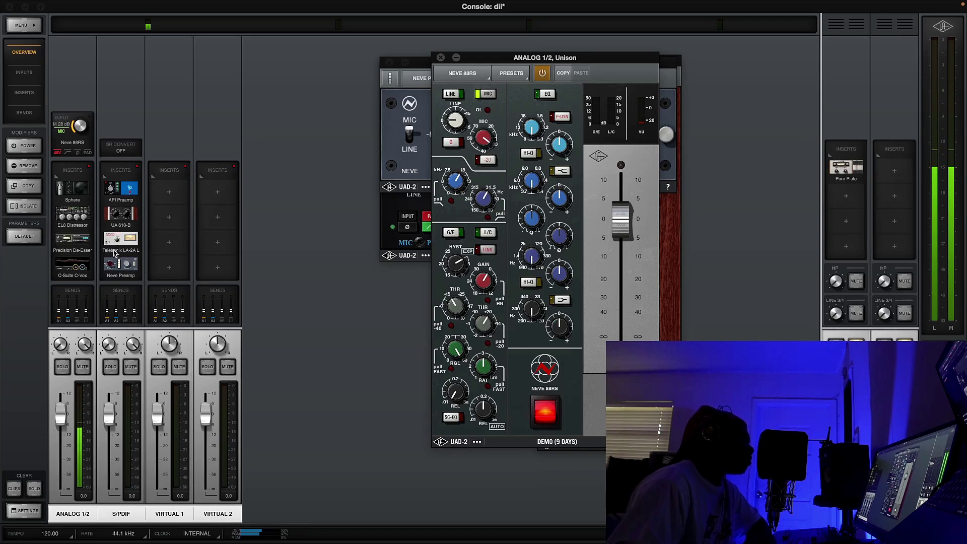
Remove the API Preamp from S/PDIF's first insert and browse the Channel Strip & Preamp plug-ins for that slot
{"action": "right_click", "coordinate": [123, 184]}
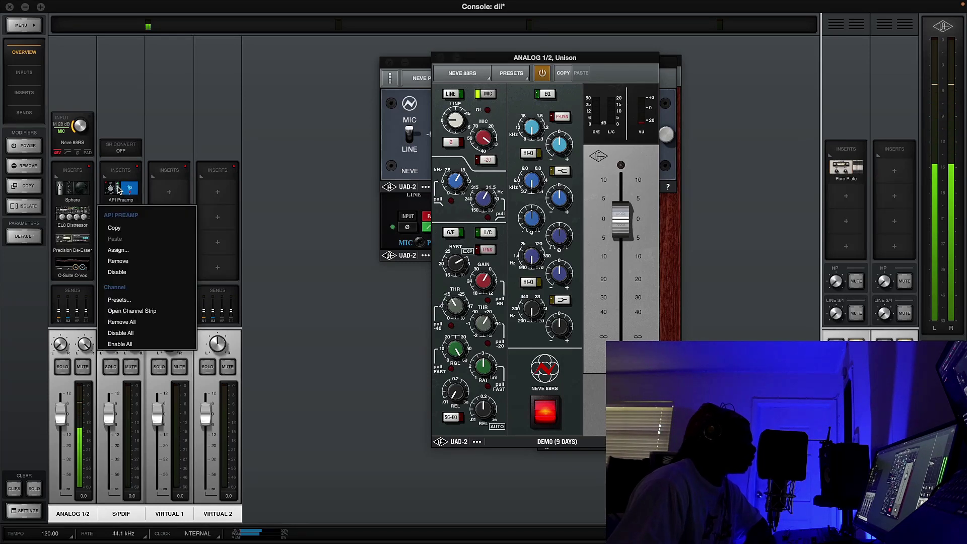
{"action": "left_click", "coordinate": [140, 262]}
{"action": "left_click", "coordinate": [121, 192]}
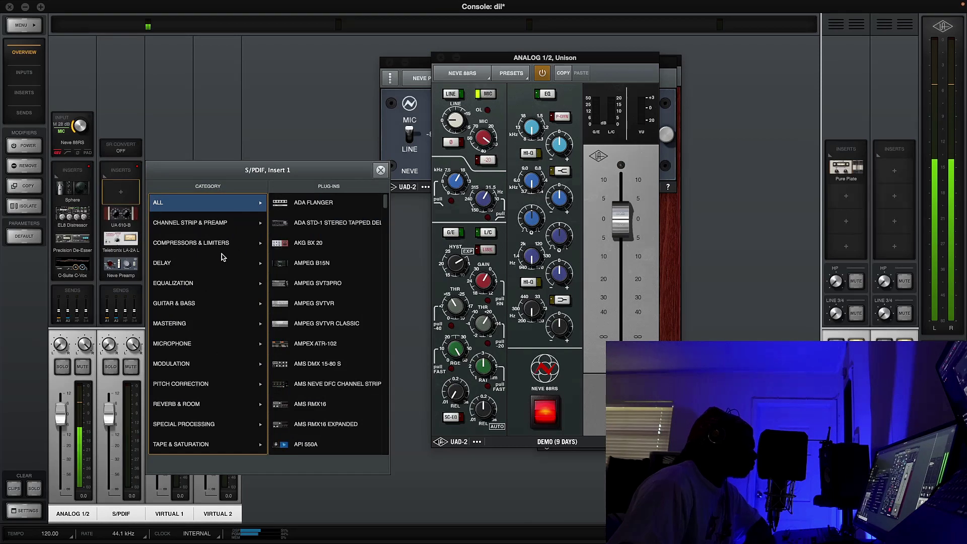
{"action": "left_click", "coordinate": [228, 223]}
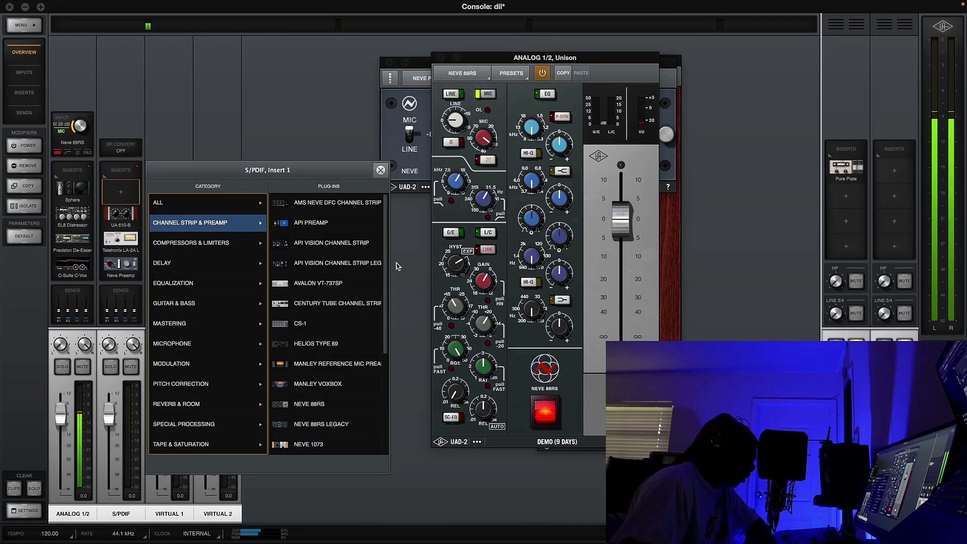
{"action": "left_click_drag", "start_coordinate": [386, 266], "coordinate": [389, 371]}
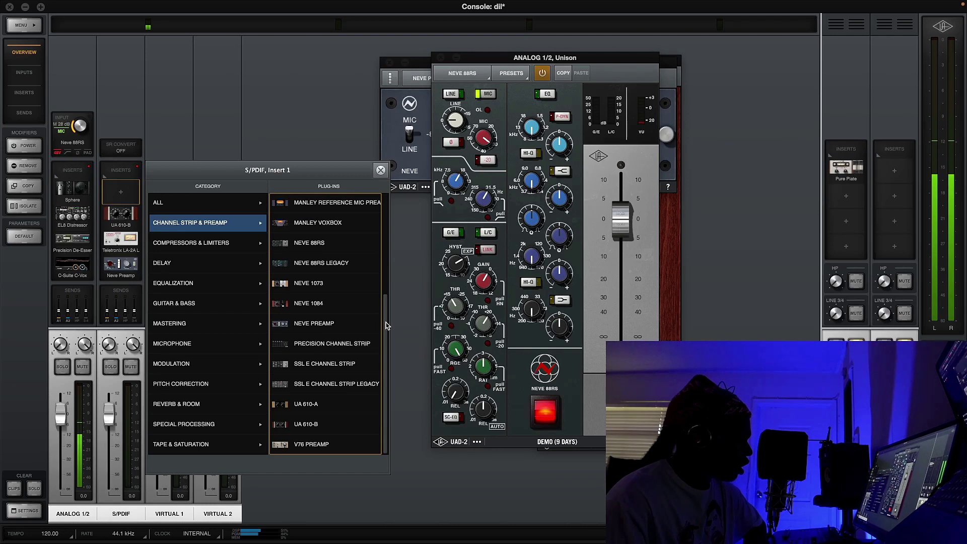
{"action": "scroll", "coordinate": [387, 312], "scroll_direction": "up", "scroll_amount": 1}
{"action": "scroll", "coordinate": [387, 312], "scroll_direction": "down", "scroll_amount": 1}
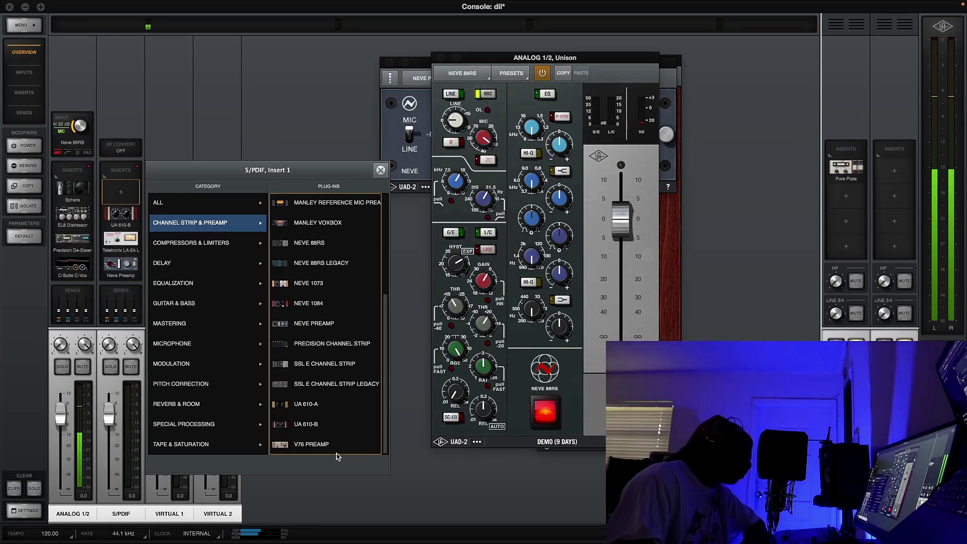
{"action": "left_click_drag", "start_coordinate": [381, 309], "coordinate": [397, 198]}
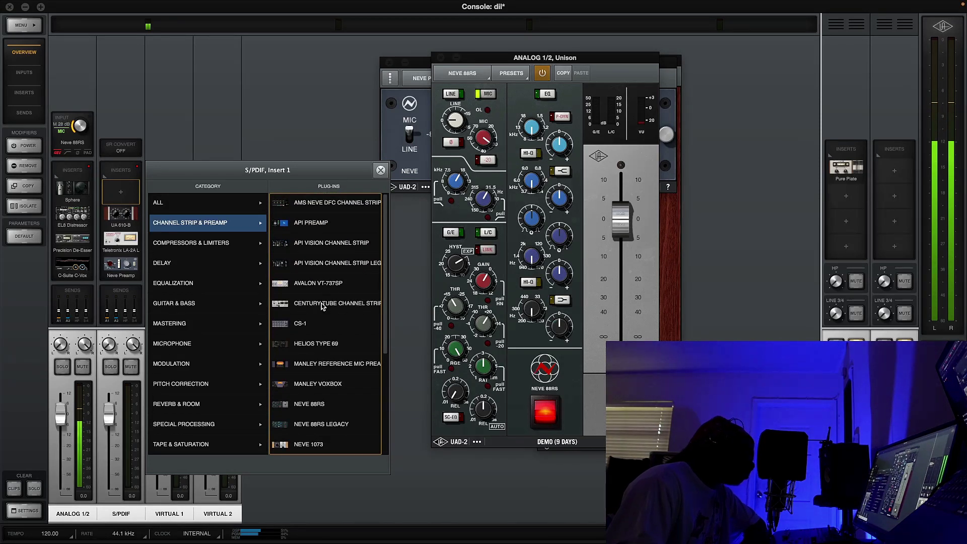